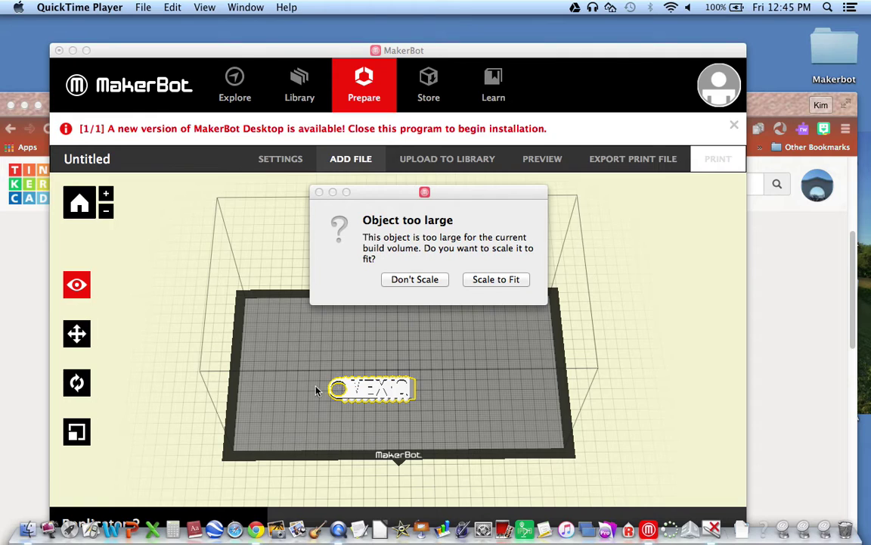
Scale the oversized keychain to fit the build volume, check the plate, then return to Tinkercad
click(495, 280)
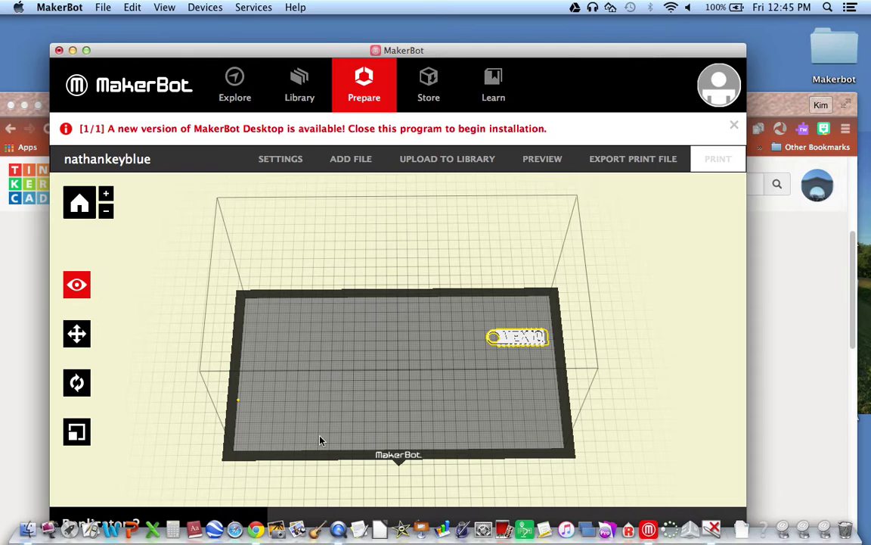
drag(319, 440, 322, 412)
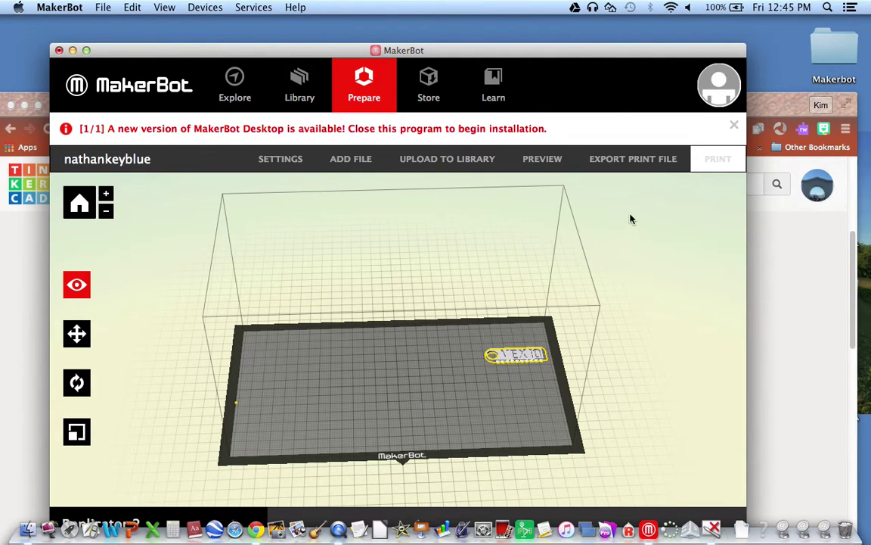
click(773, 111)
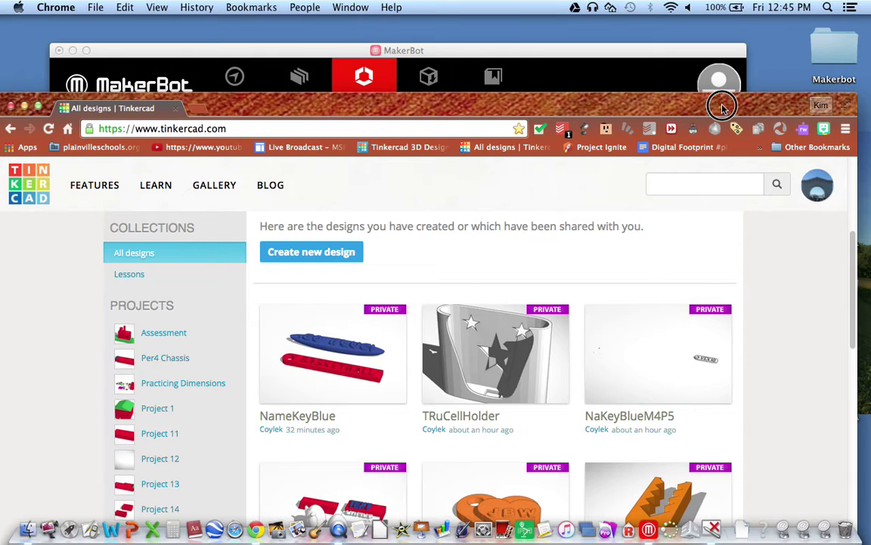
Create a new empty Tinkercad design and begin choosing a file to import
drag(722, 106, 754, 47)
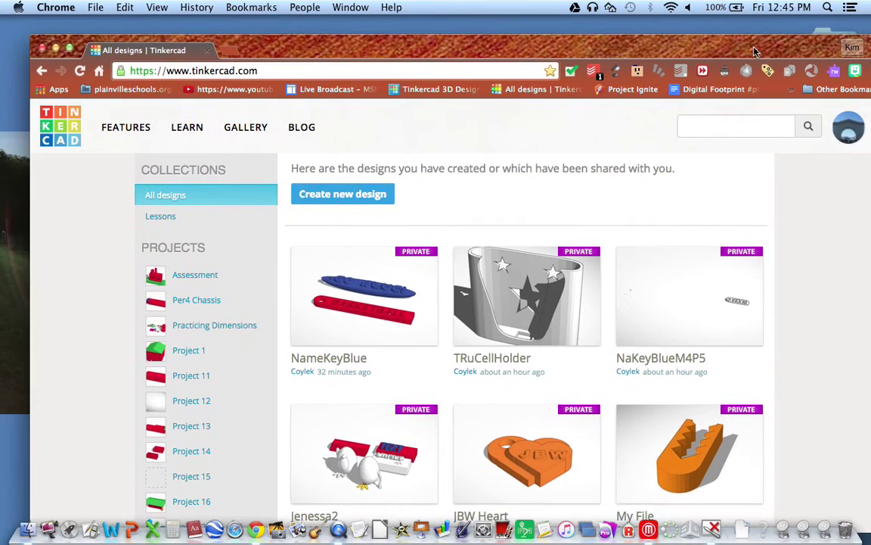
click(364, 202)
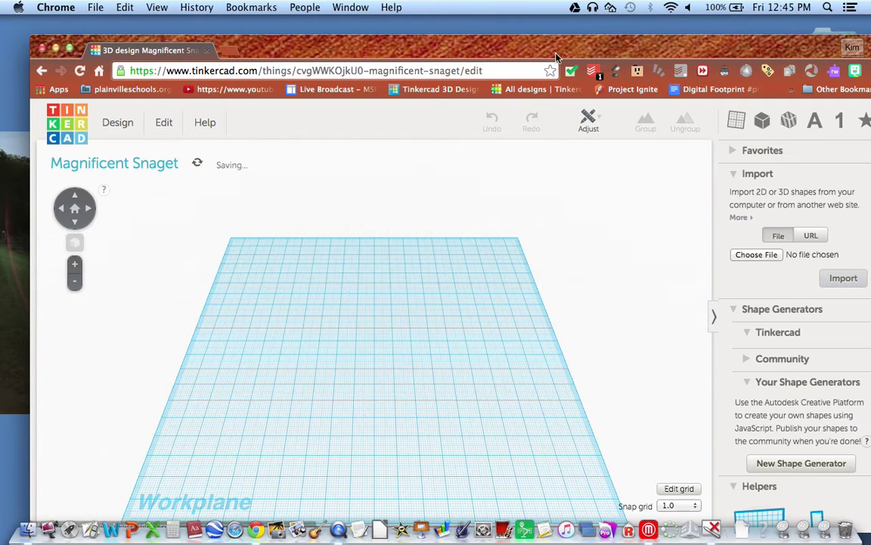
drag(556, 53, 532, 51)
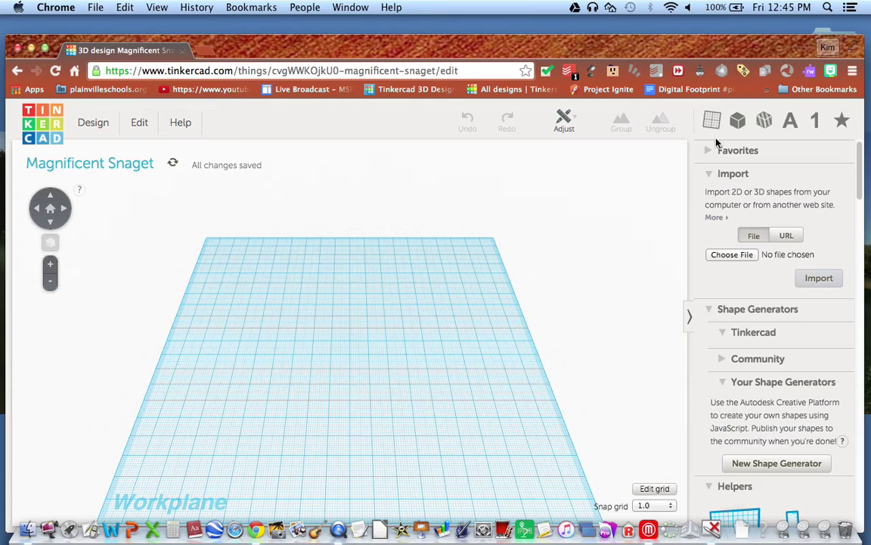
click(731, 255)
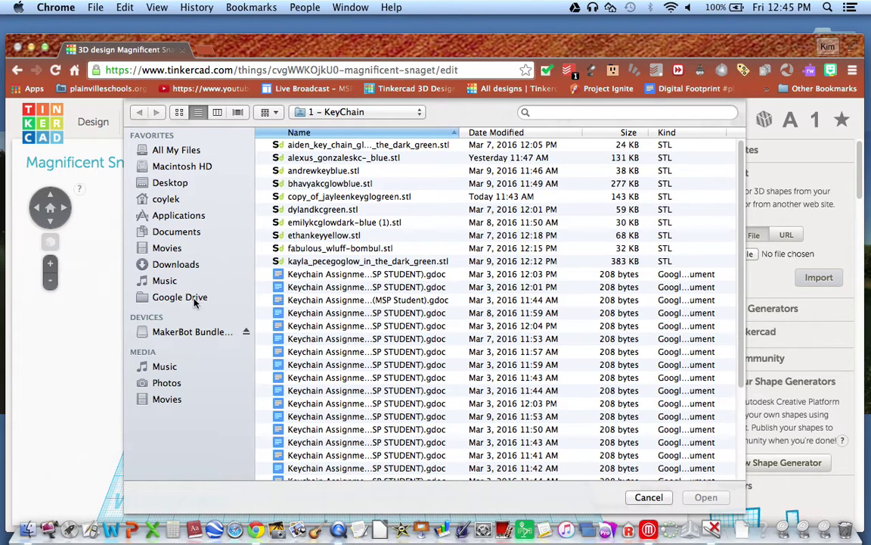
Import nathankeyblue.stl from the Google Drive KeyChain folder into the design
click(193, 297)
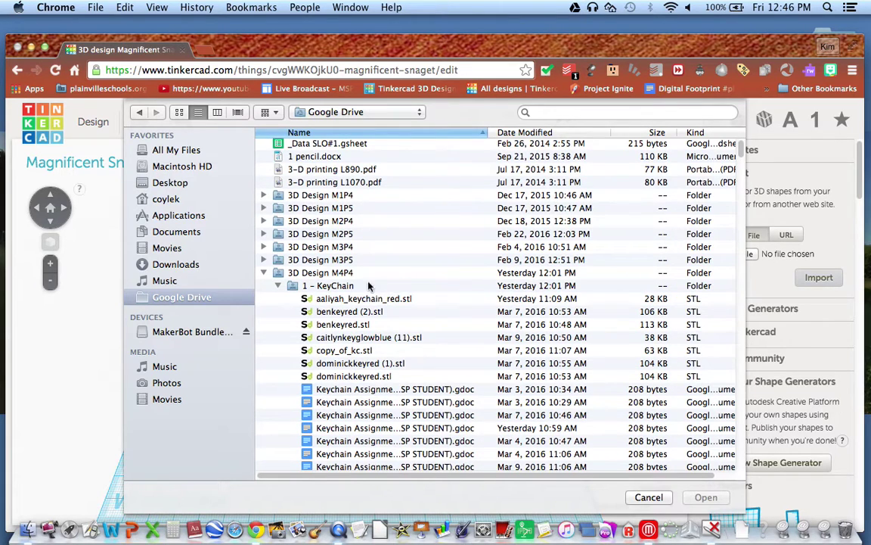
scroll(403, 291, down, 15)
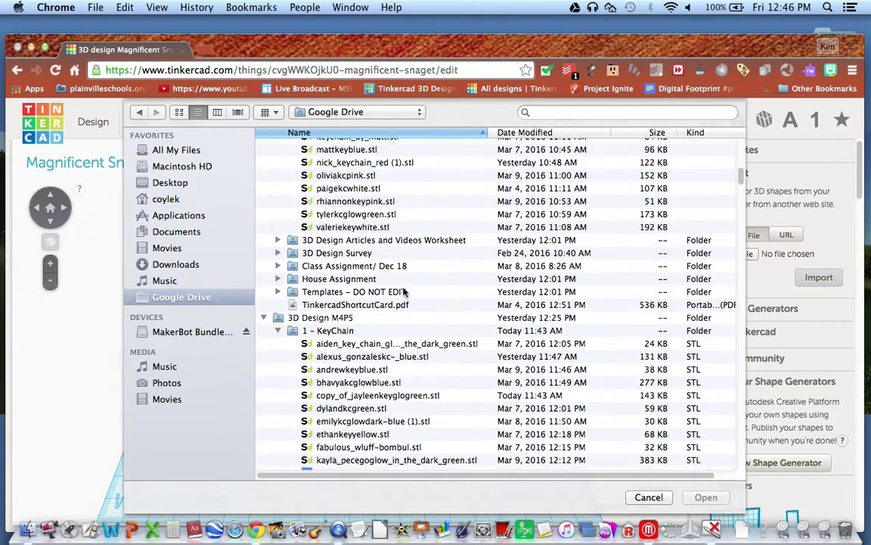
scroll(403, 292, down, 10)
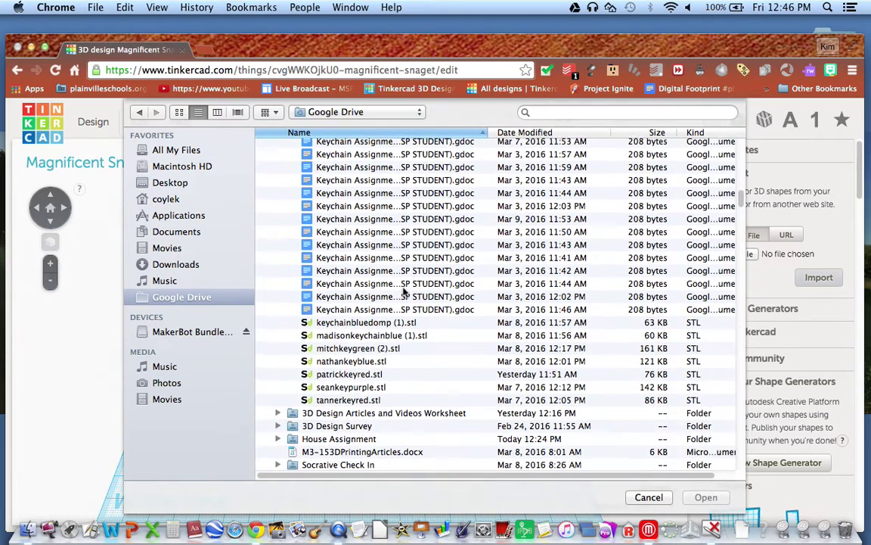
click(362, 360)
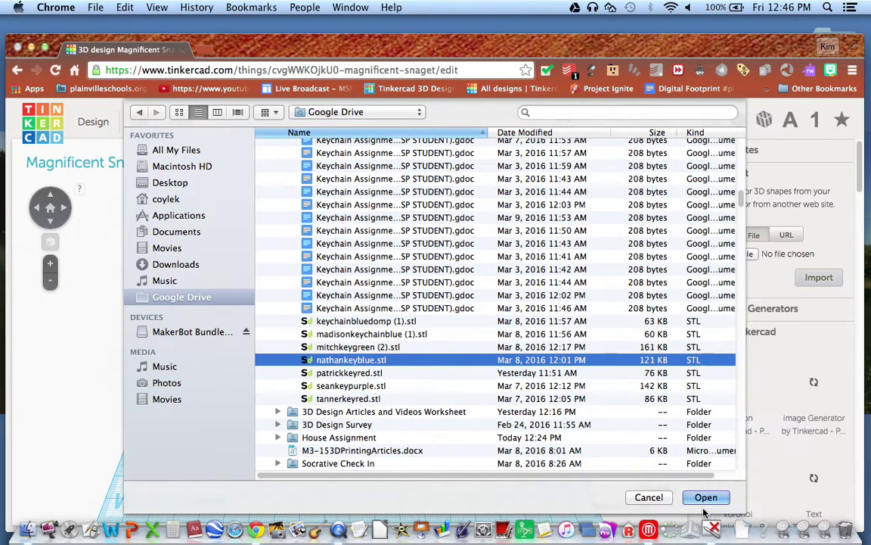
click(708, 497)
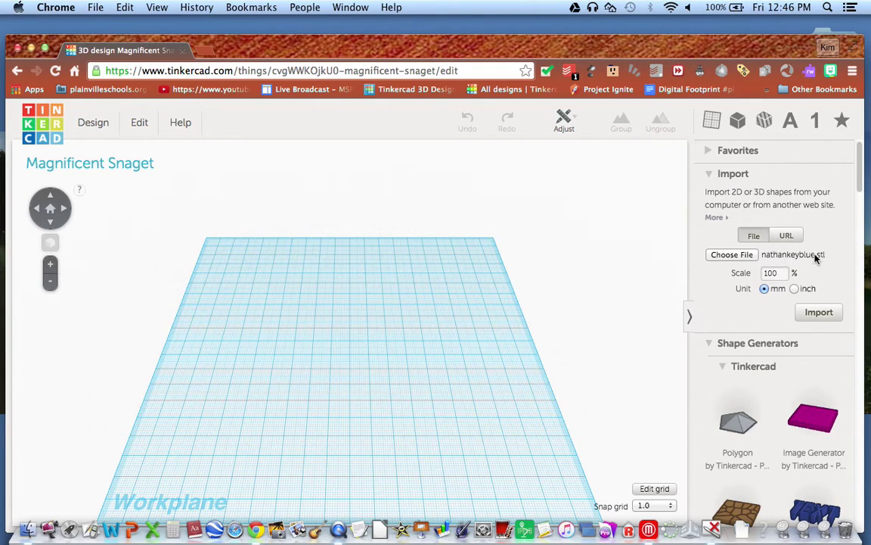
click(826, 311)
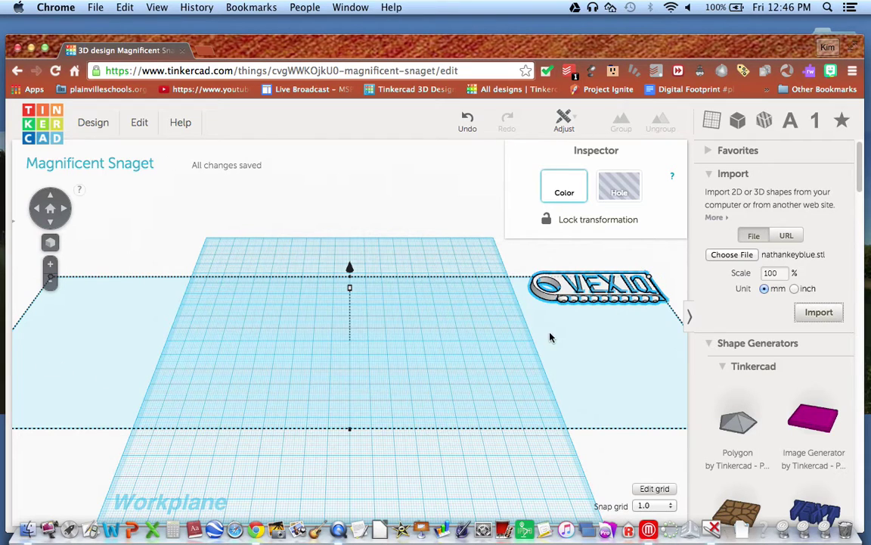
Resize the workplane to the Makerbot Replicator 2 preset, 285 × 153 mm
click(650, 490)
click(484, 298)
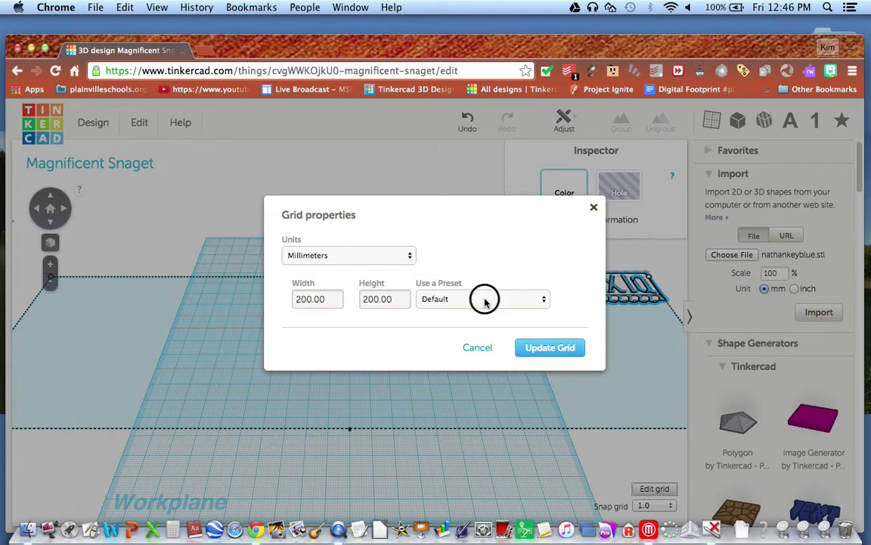
click(481, 321)
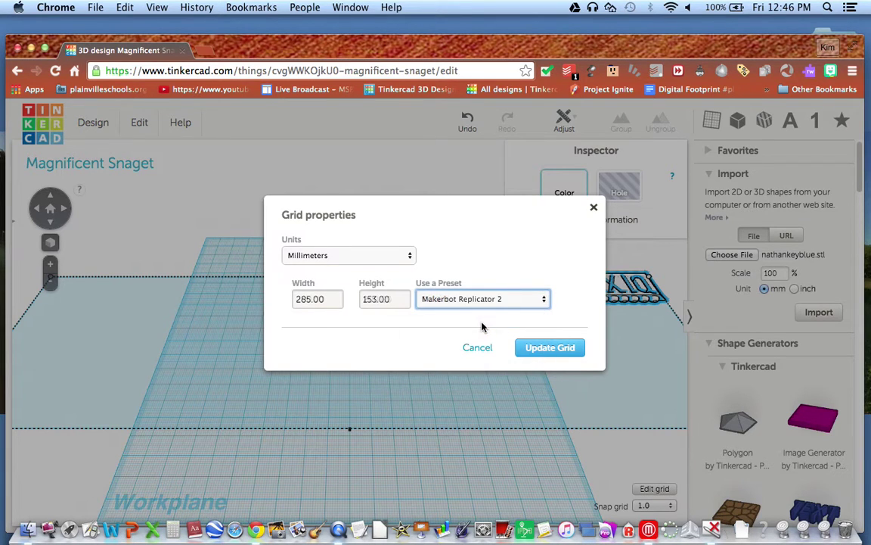
click(552, 350)
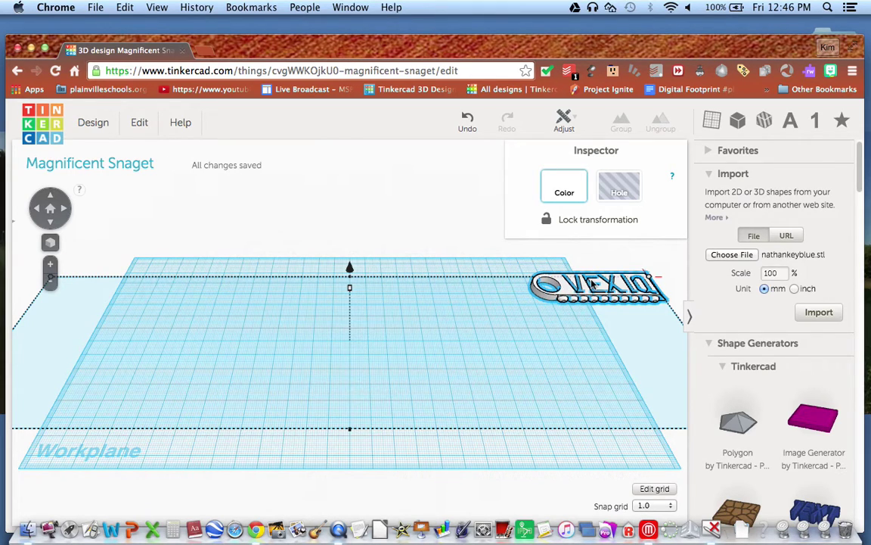
Place a Box Hole at the workplane's front-left corner and raise it 18 mm
drag(608, 290, 694, 272)
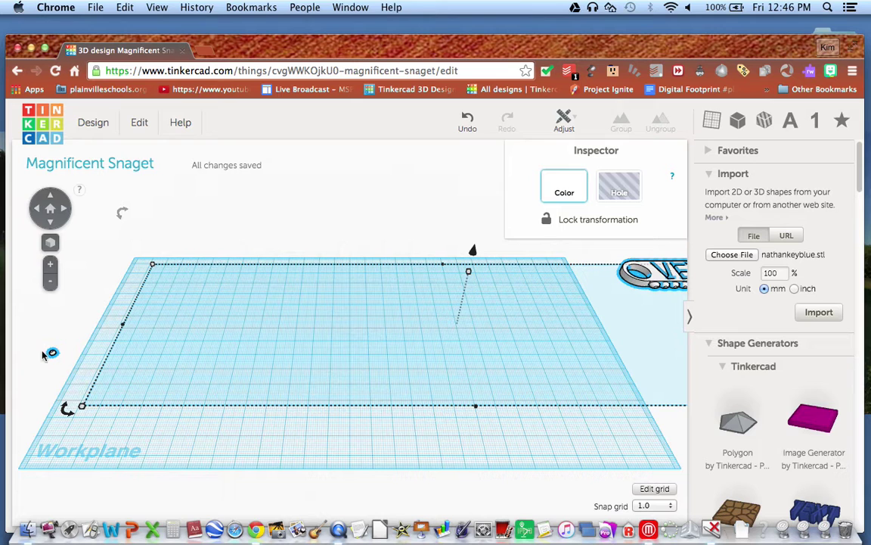
right_drag(182, 418, 232, 350)
click(231, 350)
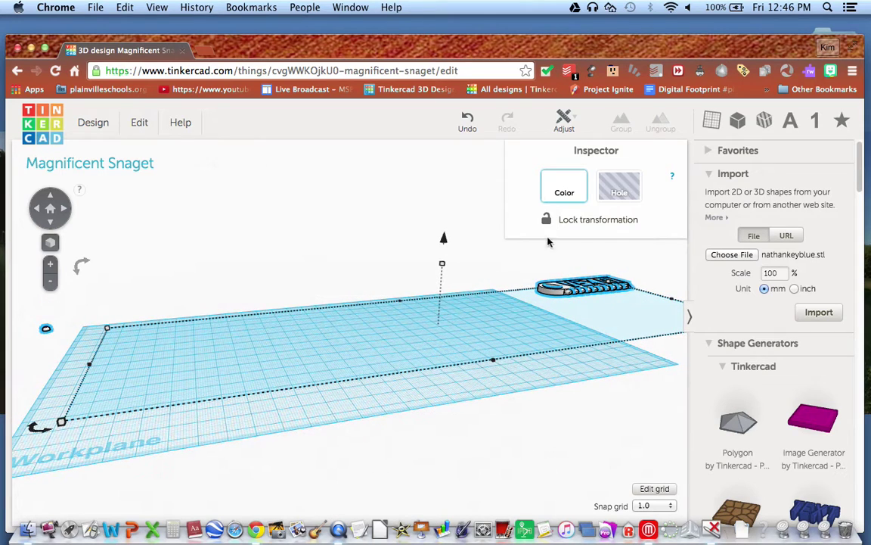
click(765, 123)
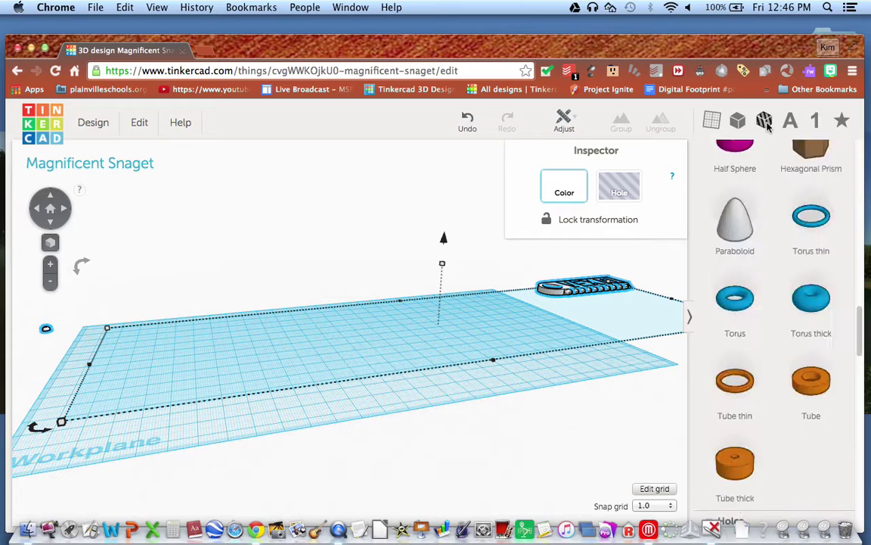
click(742, 211)
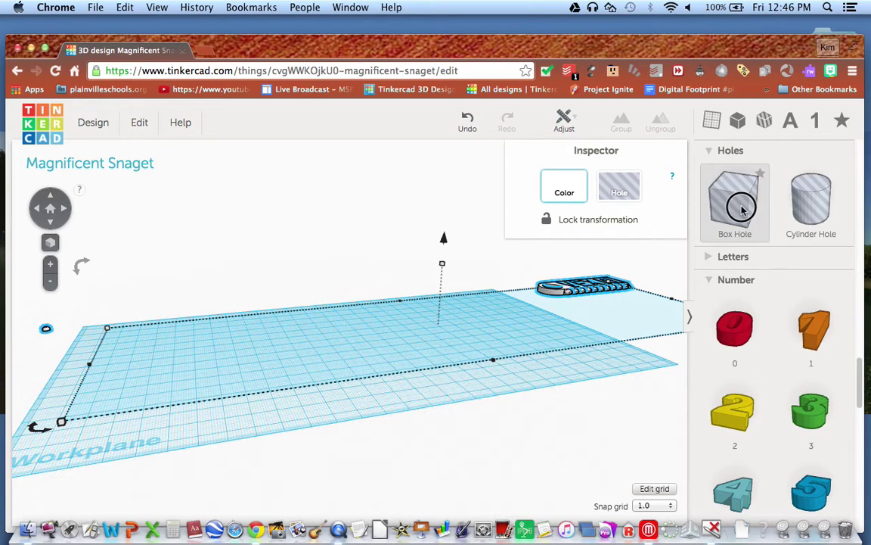
drag(742, 212, 72, 408)
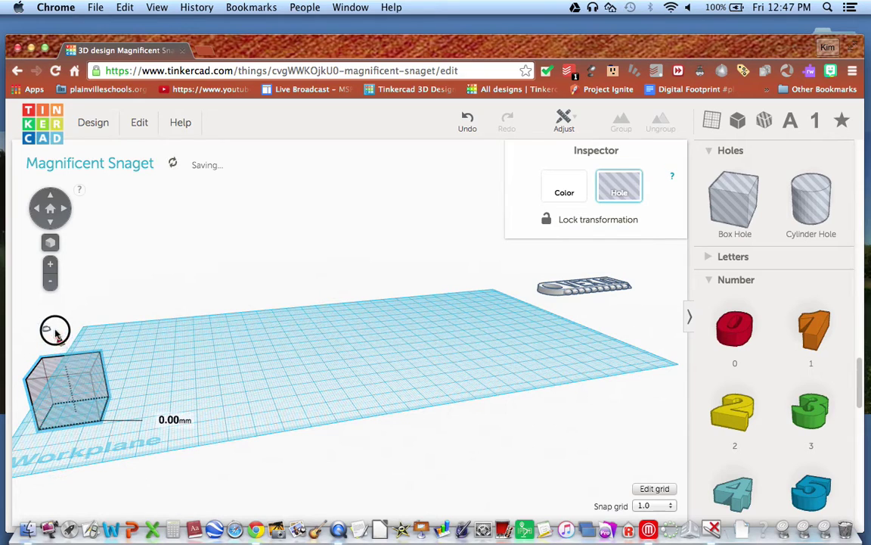
drag(55, 332, 49, 293)
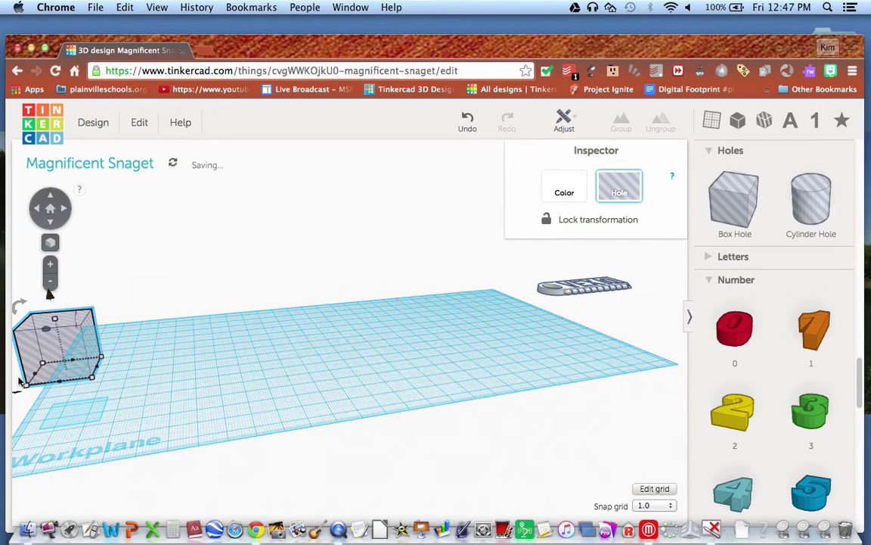
mouse_move(49, 300)
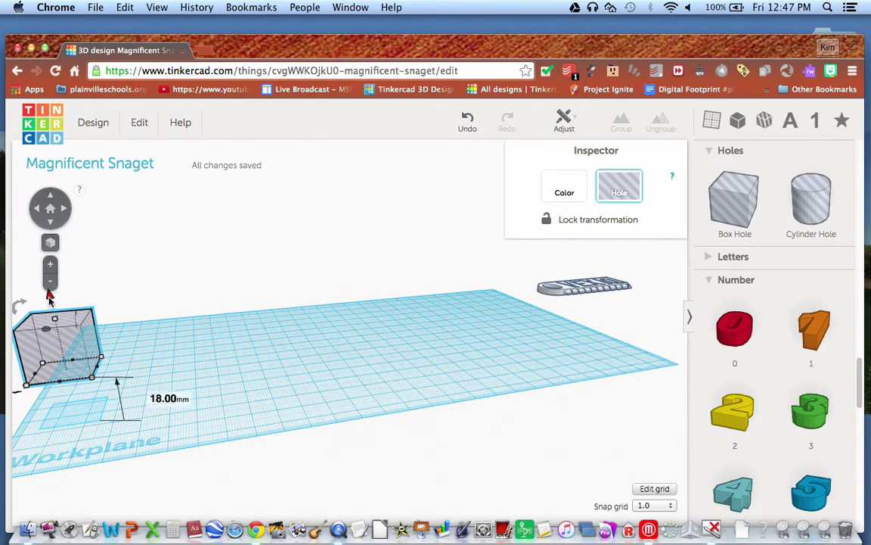
Group the box hole with the keychain and shift the group left
click(323, 378)
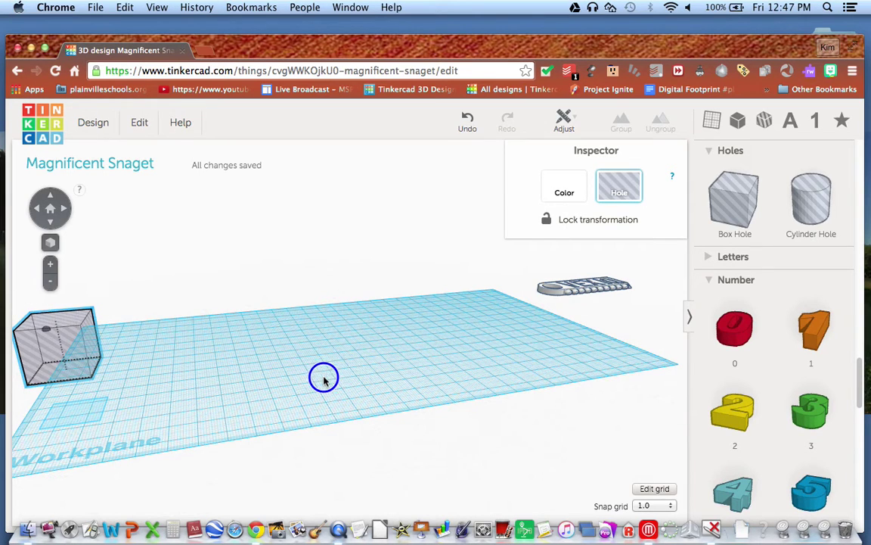
right_drag(324, 378, 294, 391)
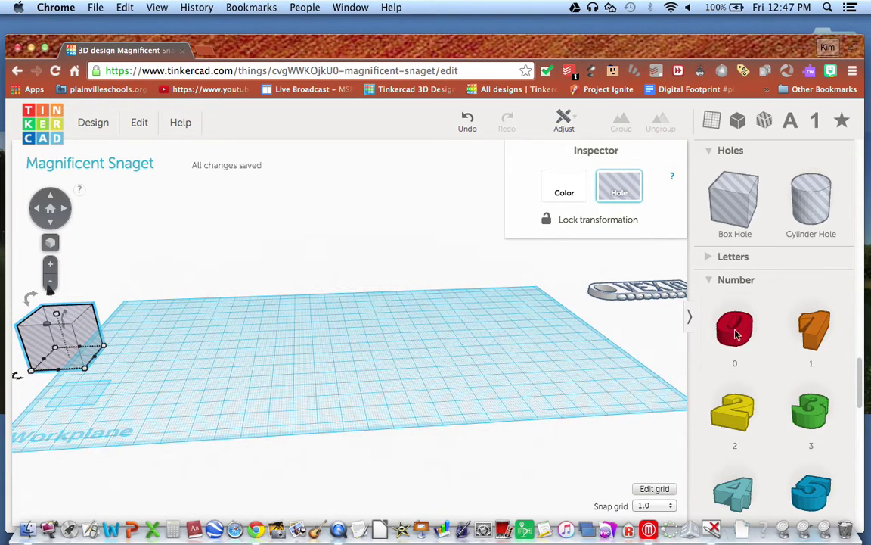
shift+click(639, 292)
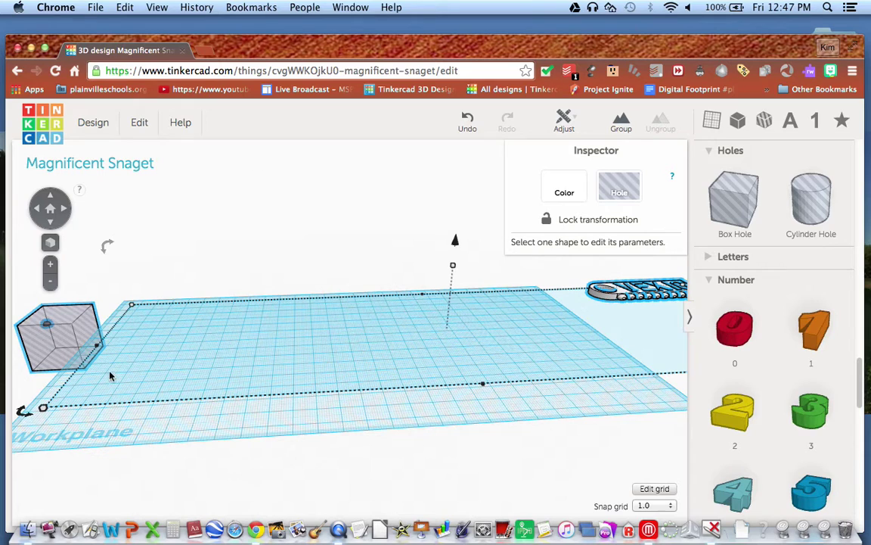
click(621, 123)
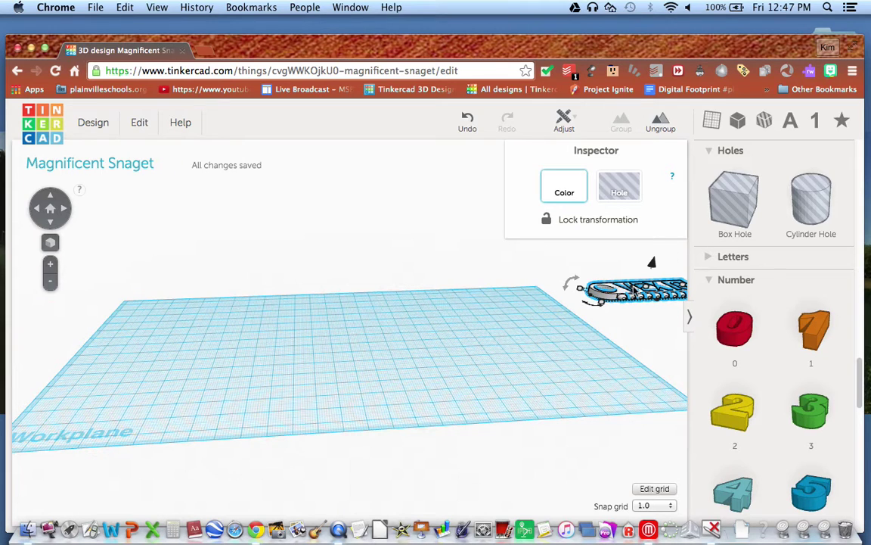
drag(579, 287, 580, 315)
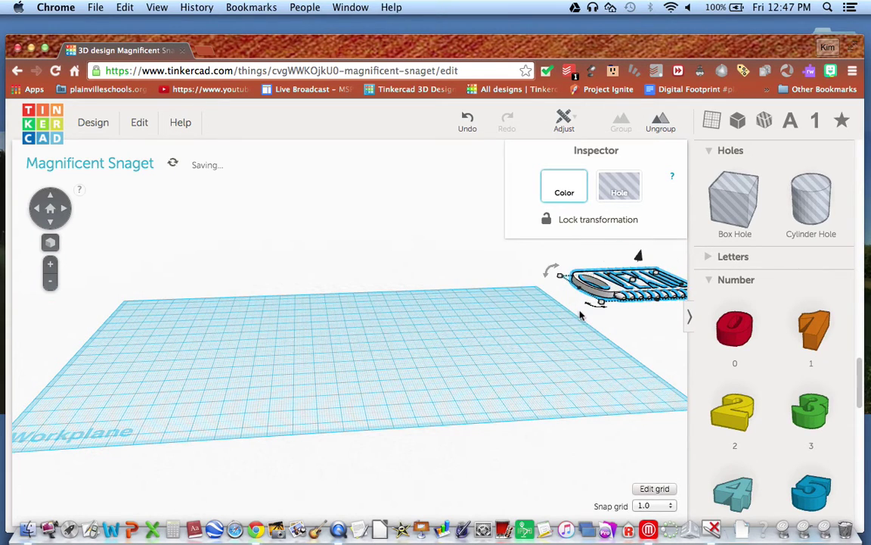
Undo the last move and place the keychain in the middle of the workplane
click(474, 131)
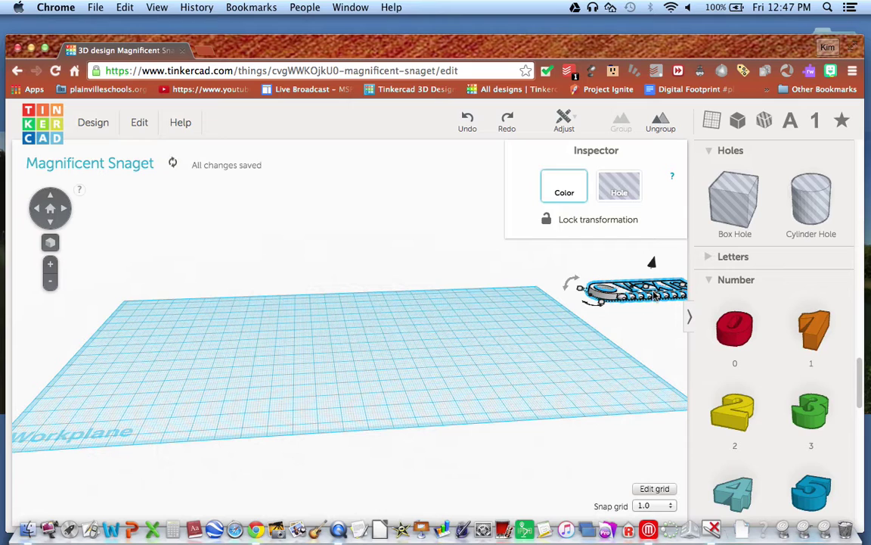
drag(653, 292, 348, 355)
click(403, 385)
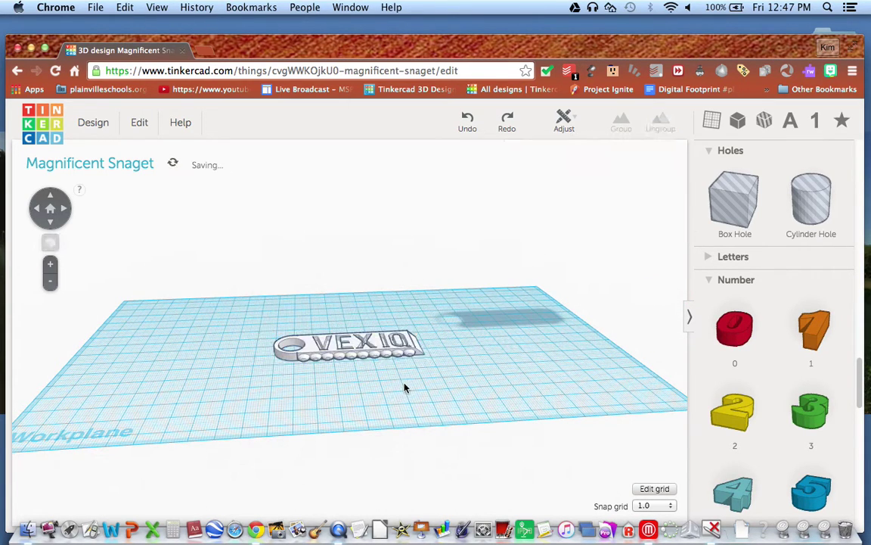
right_drag(500, 344, 499, 429)
click(383, 357)
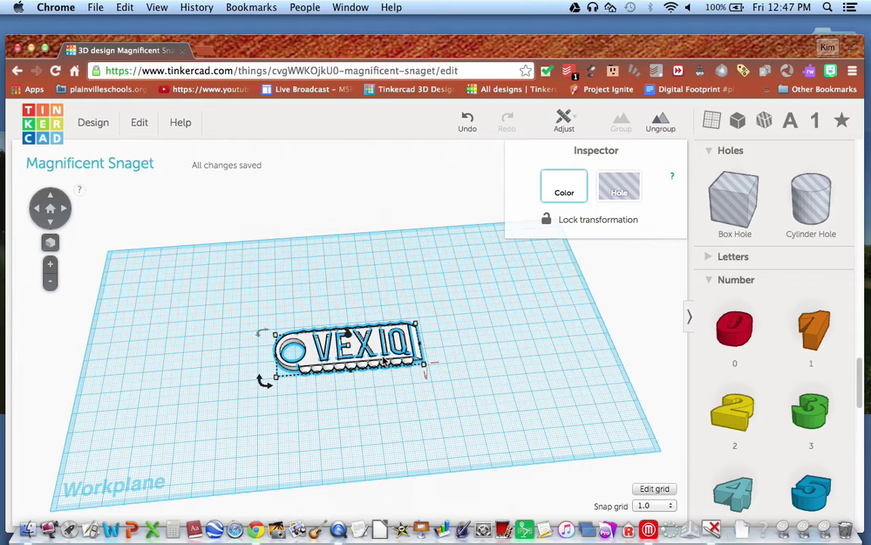
click(384, 405)
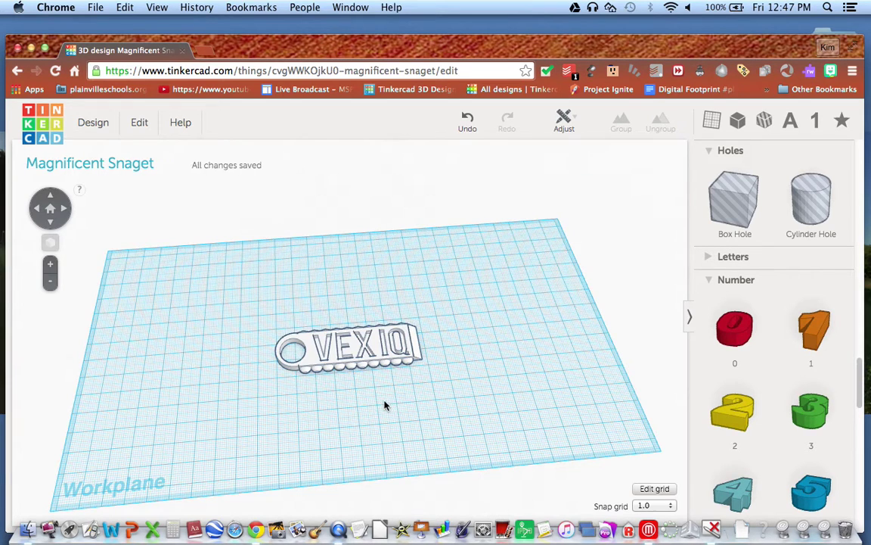
Zoom in and orbit to inspect the keychain's underside and VEX IQ lettering
right_drag(376, 439, 379, 337)
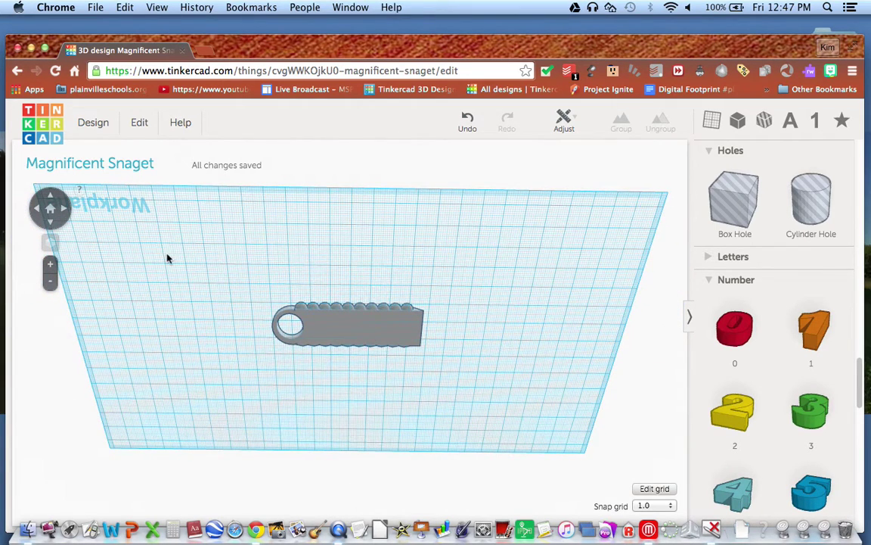
click(52, 264)
click(51, 265)
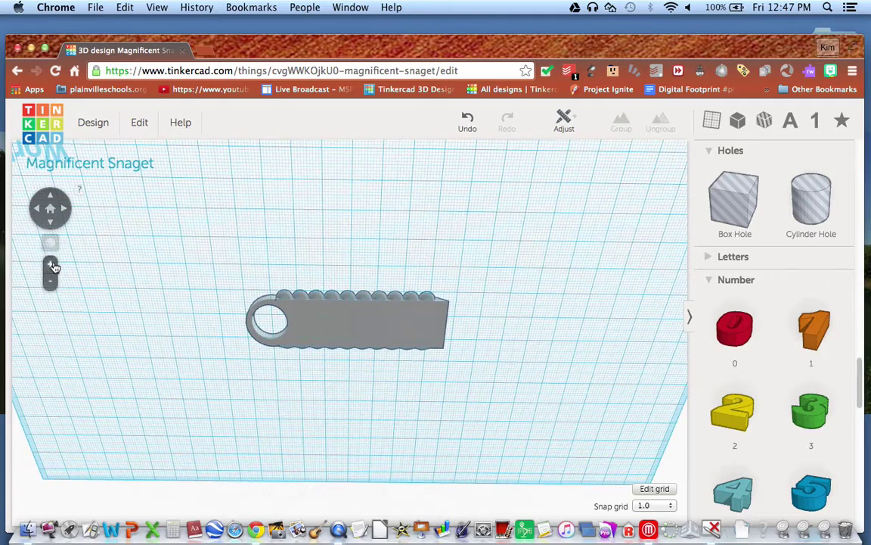
click(52, 264)
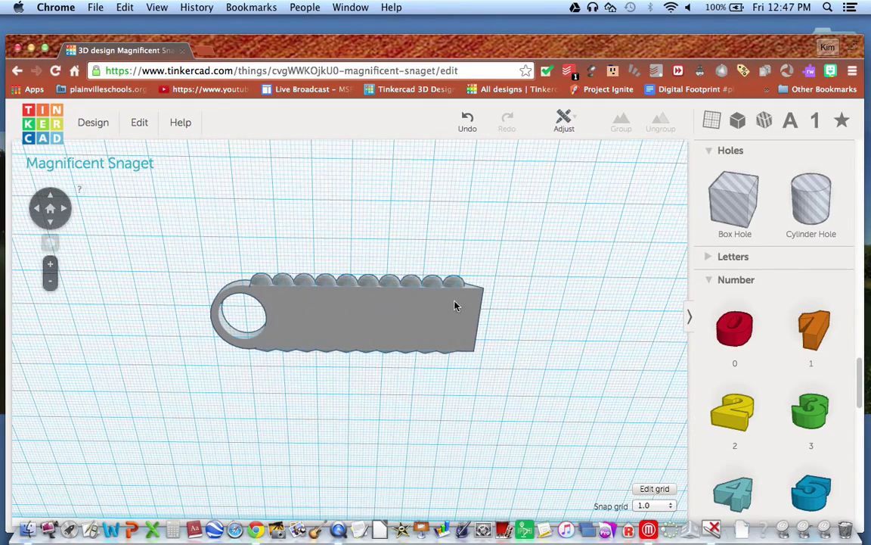
right_drag(413, 221, 410, 457)
right_drag(408, 348, 403, 273)
Change the design name to NaKeyWhite in Design Properties and save
click(97, 127)
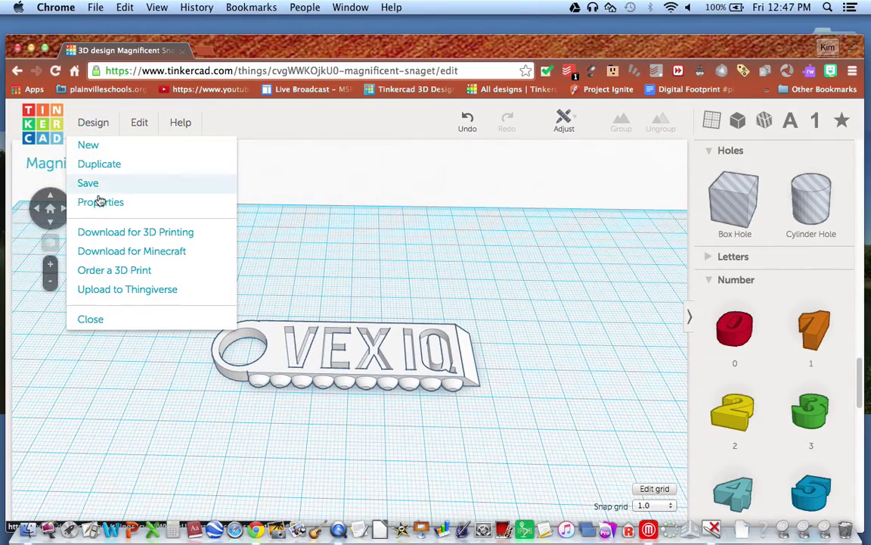
click(125, 201)
click(423, 197)
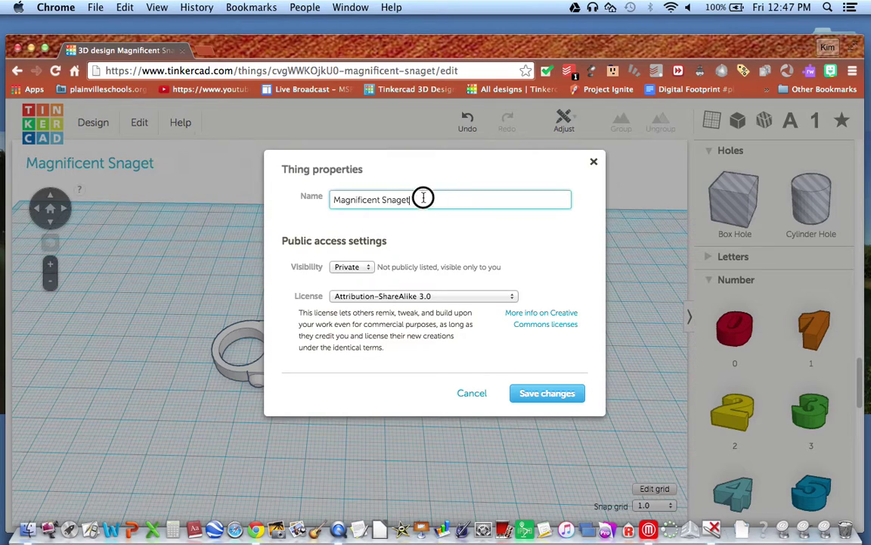
drag(423, 198, 311, 197)
text(Na)
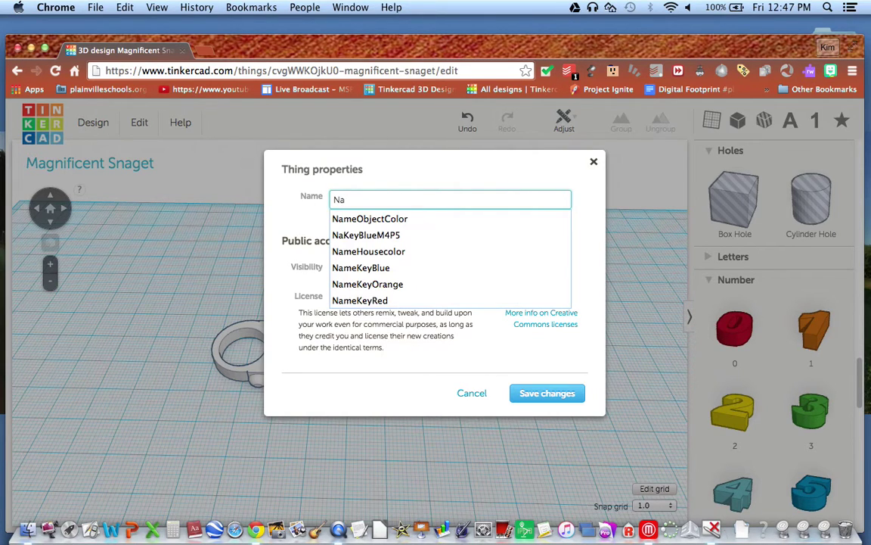
text(Ke)
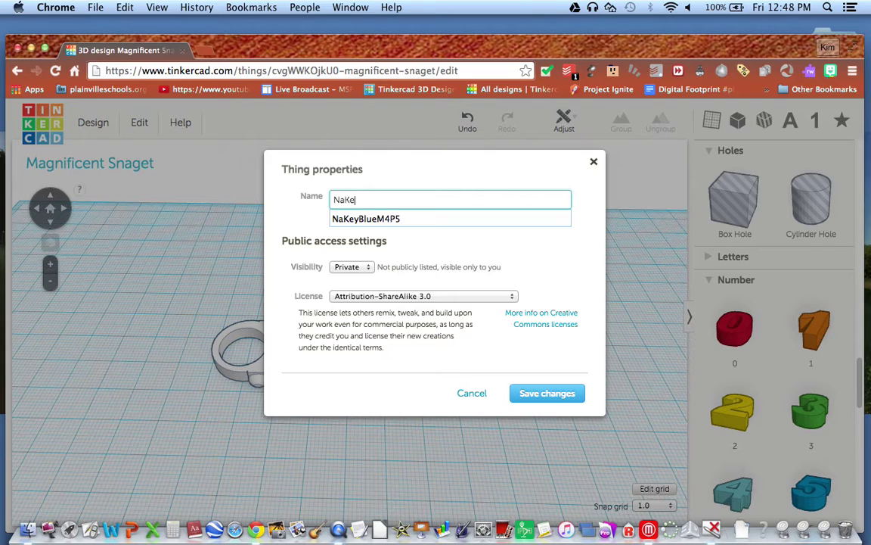
text(yWhite)
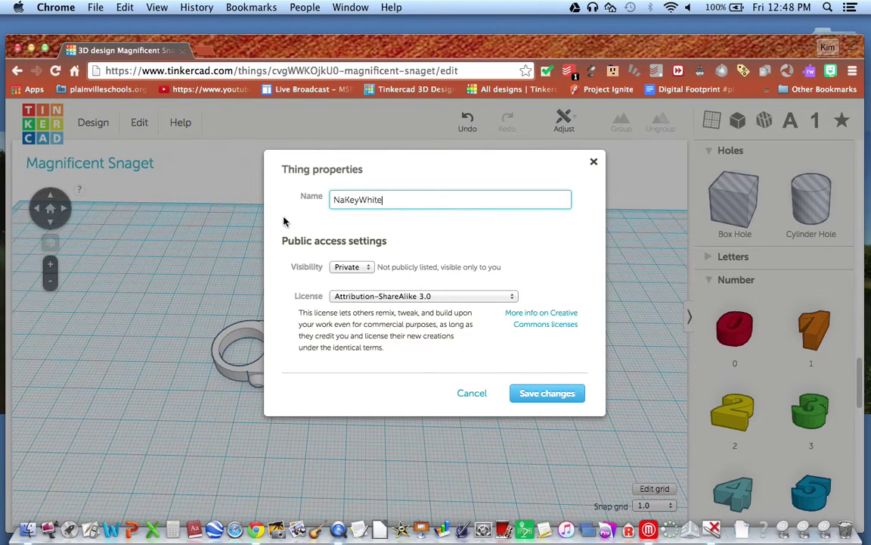
click(556, 393)
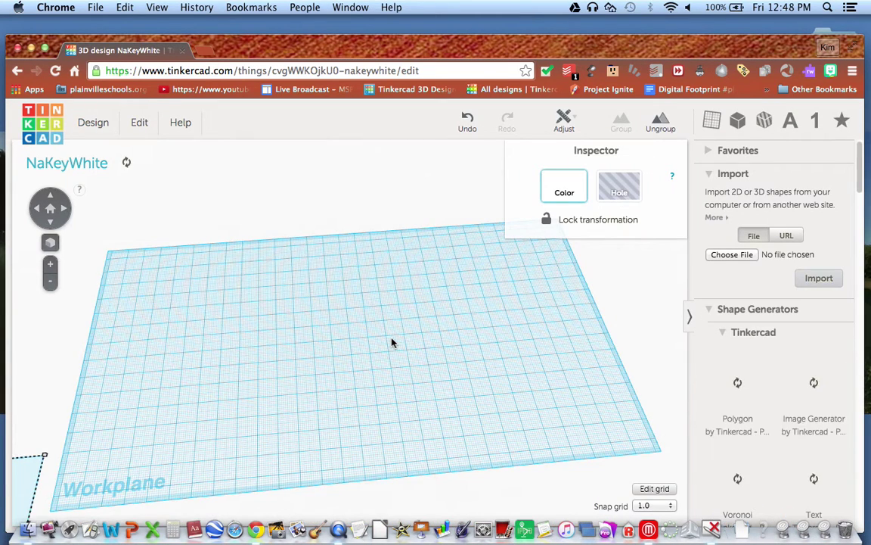
click(393, 342)
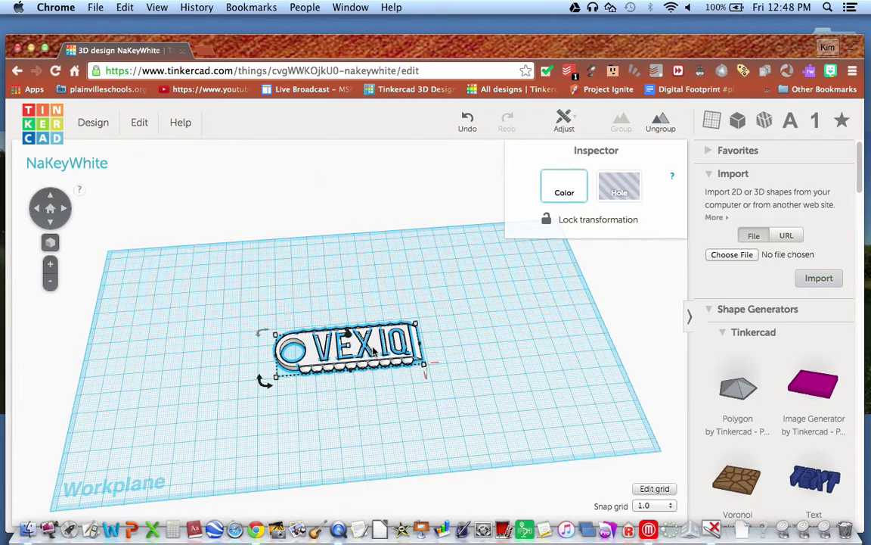
Export the NaKeyWhite keychain as nakeywhite.stl through Download for 3D Printing
click(422, 352)
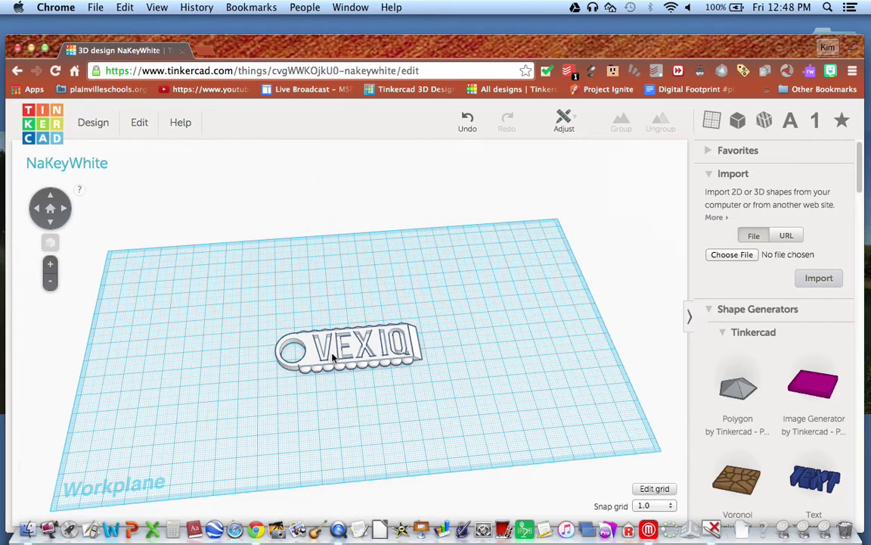
click(90, 121)
click(132, 231)
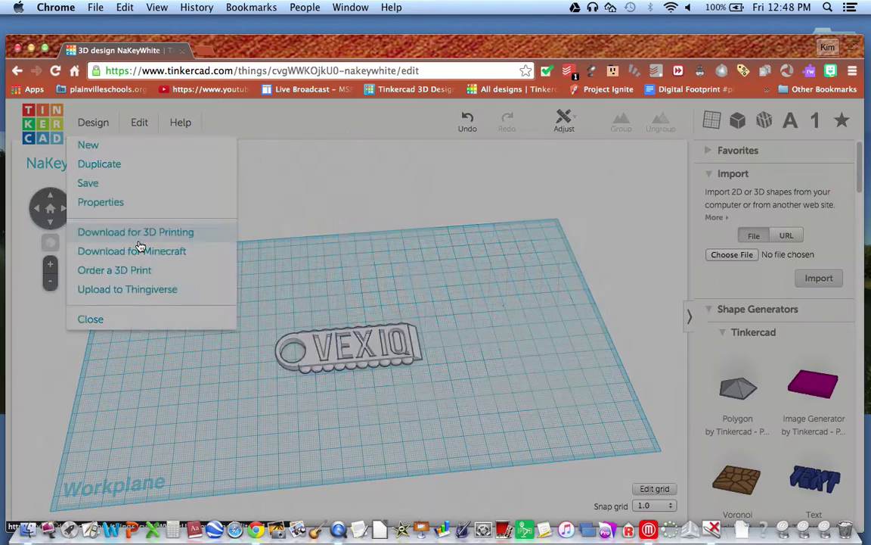
click(300, 231)
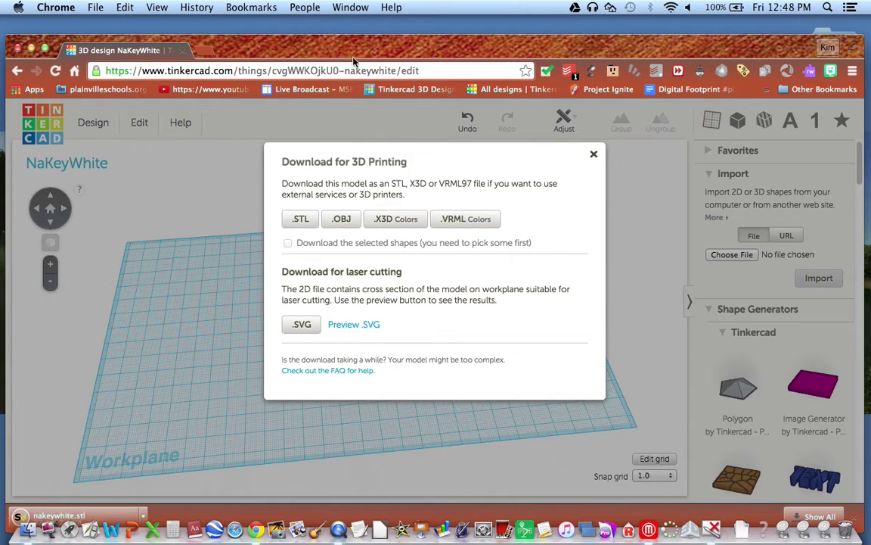
drag(394, 43, 386, 140)
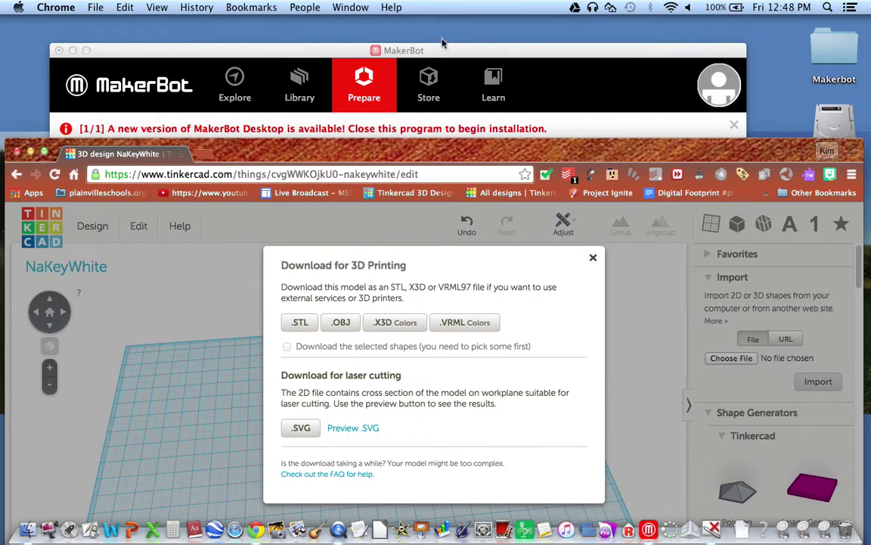
Remove the old keychain in MakerBot Desktop and start a new project
click(403, 45)
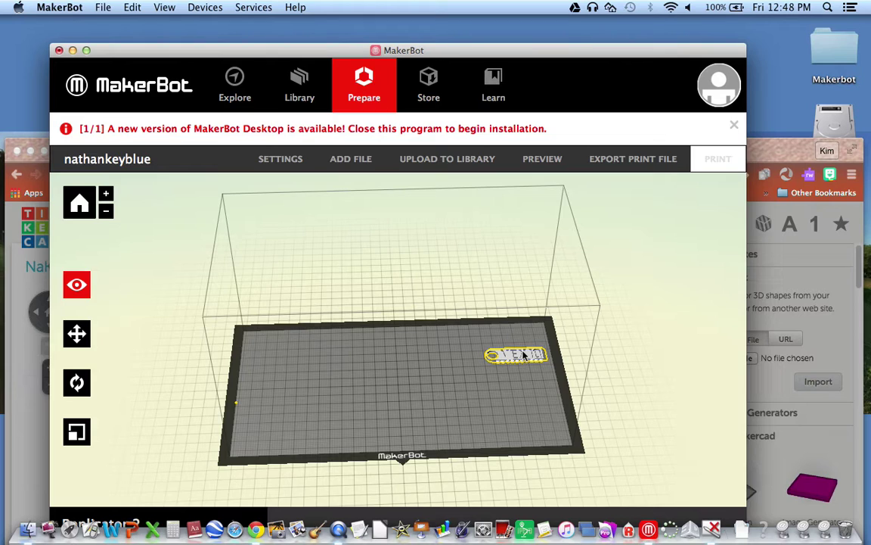
key(Delete)
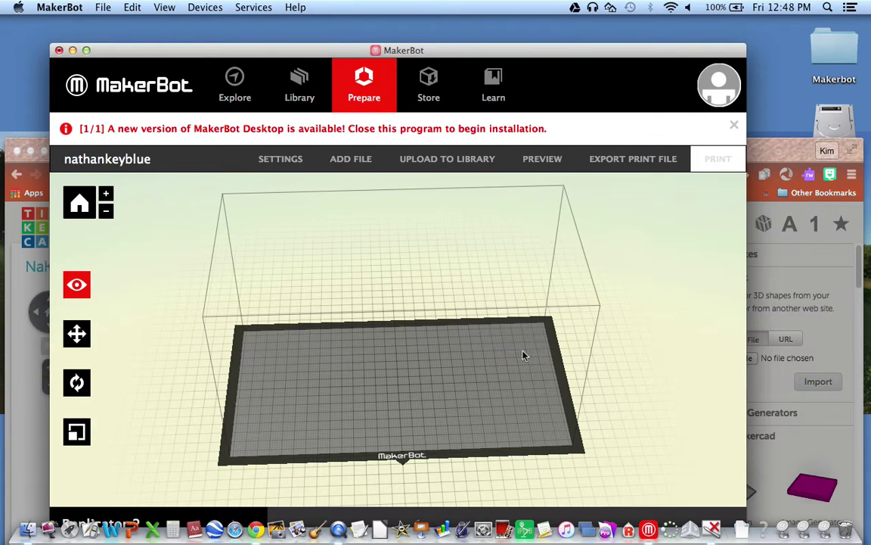
click(105, 9)
click(132, 25)
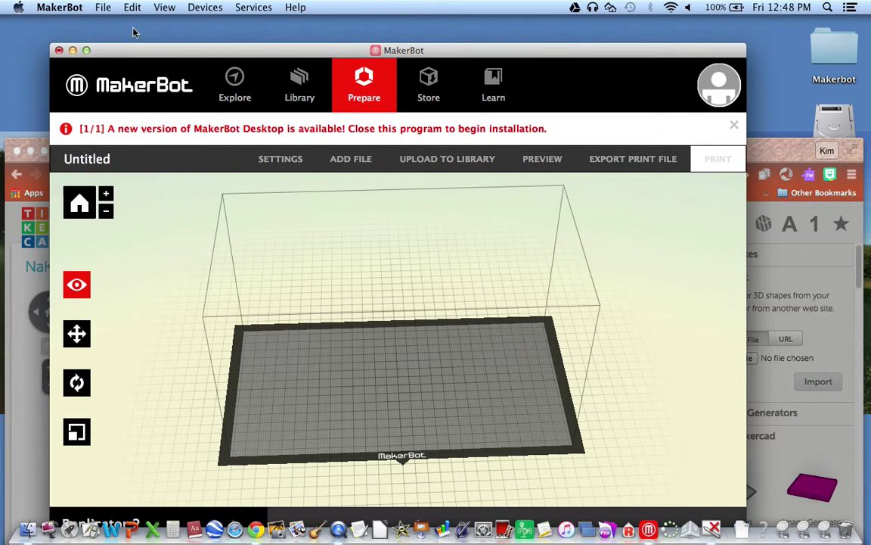
Add nakeywhite.stl from Downloads, sorted newest first, onto the build plate
click(348, 159)
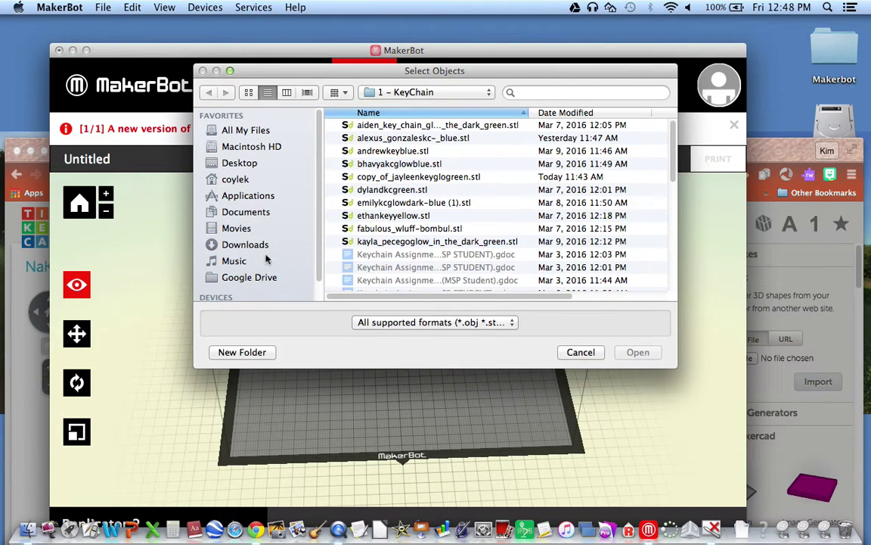
click(261, 246)
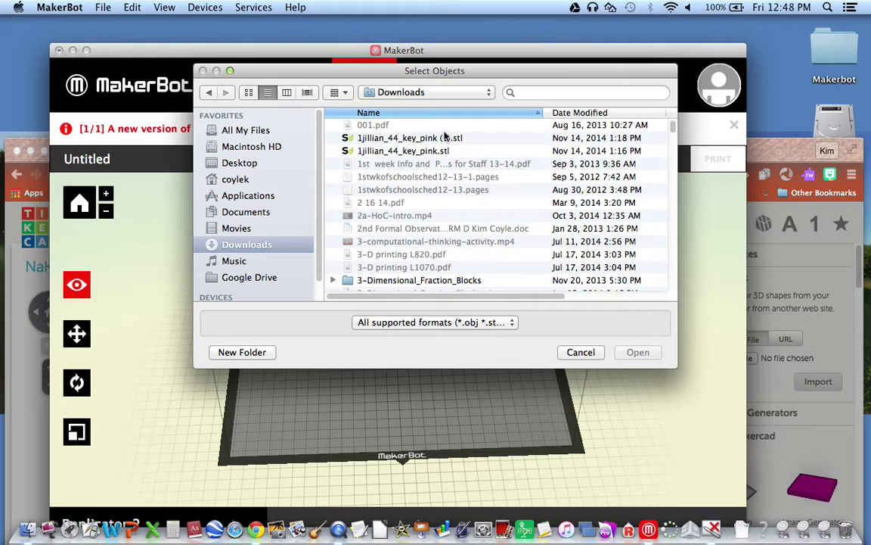
click(580, 113)
click(404, 125)
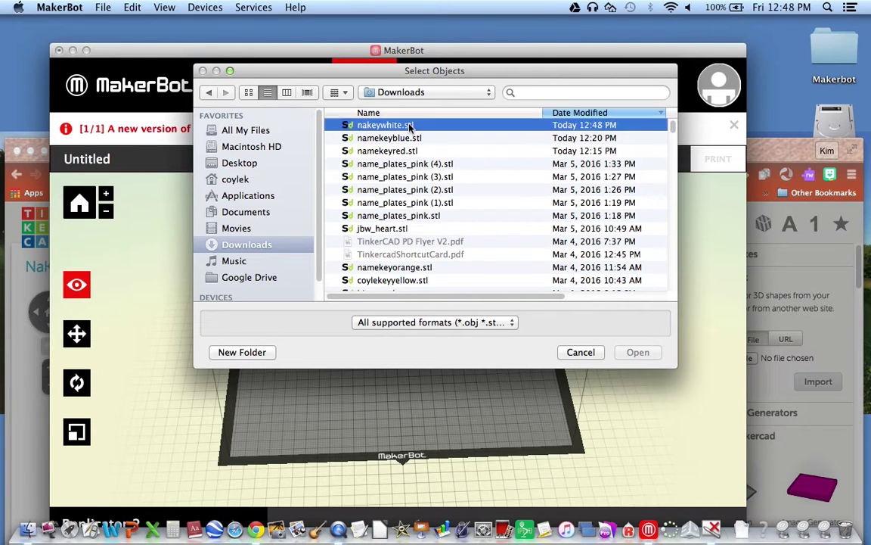
click(639, 352)
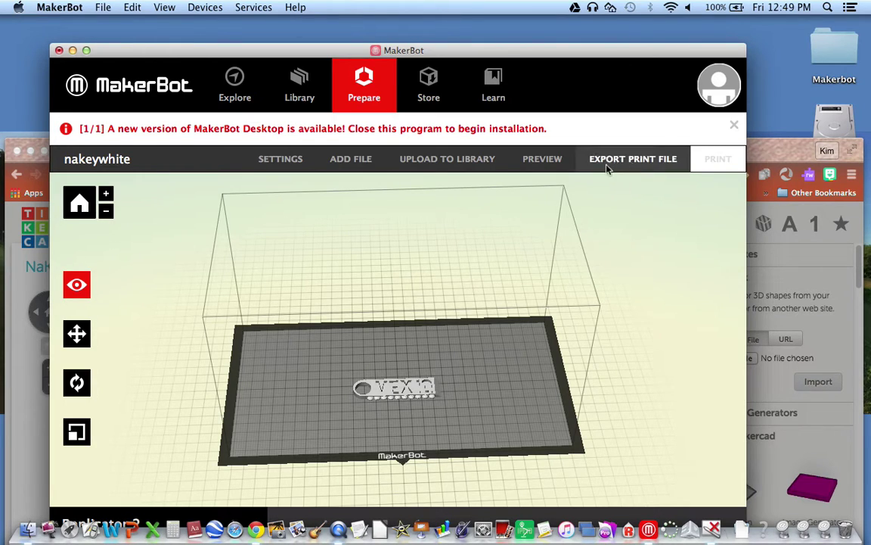
click(556, 160)
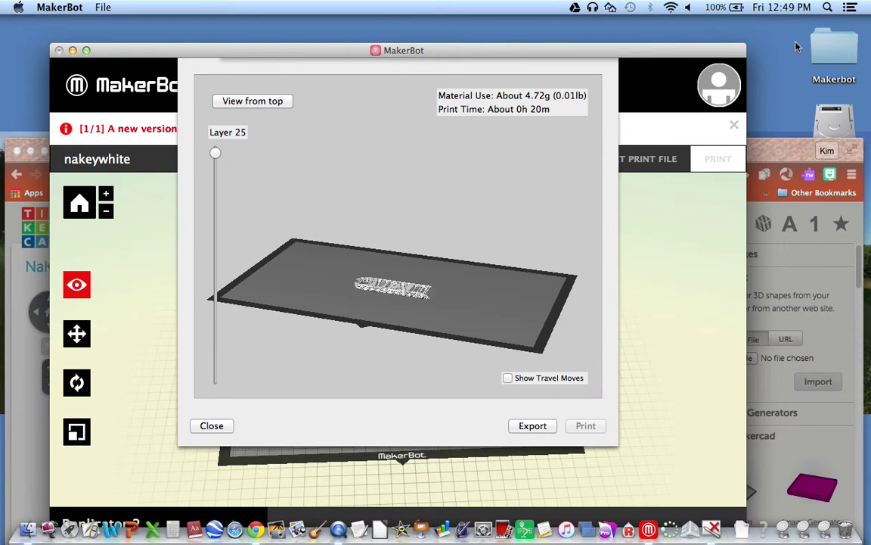
drag(216, 154, 212, 306)
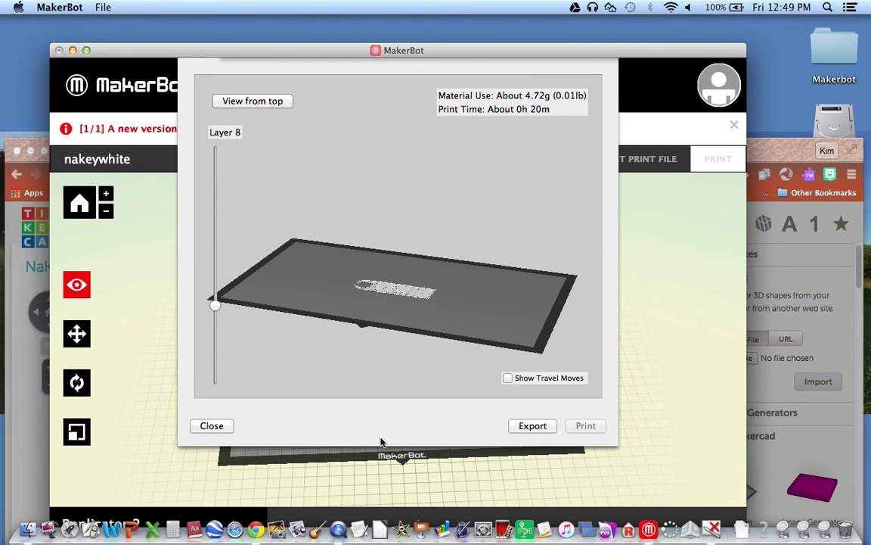
click(211, 425)
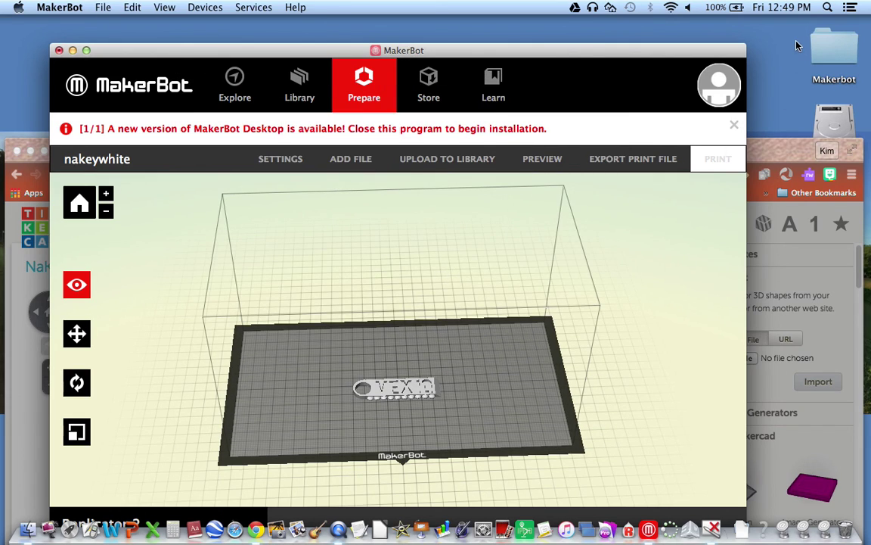